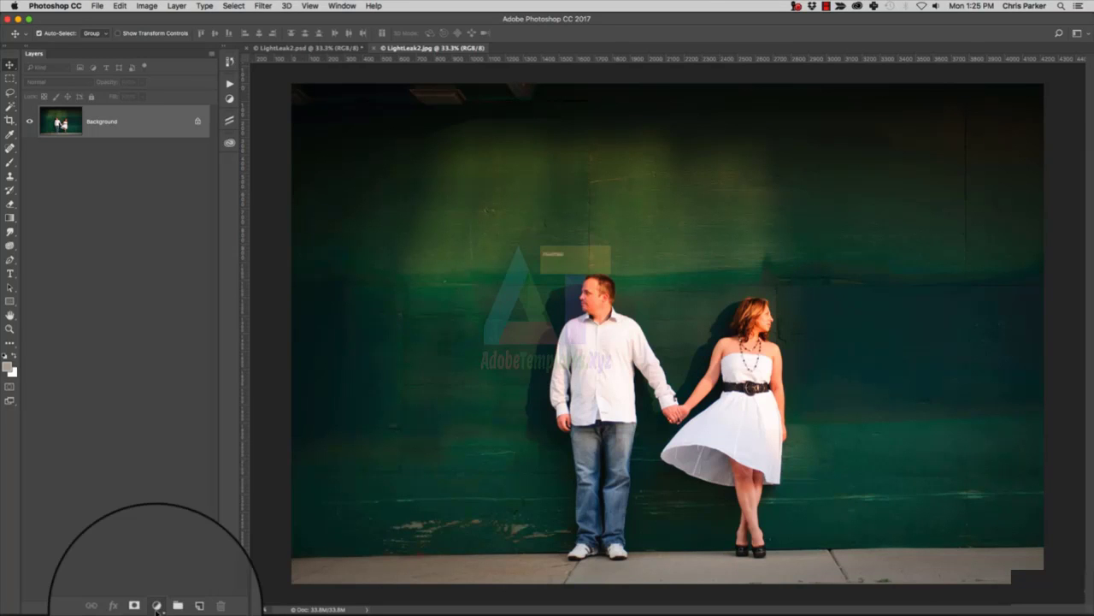
Create a Curves 1 adjustment layer above the Background and move its Properties panel aside.
left_click(157, 605)
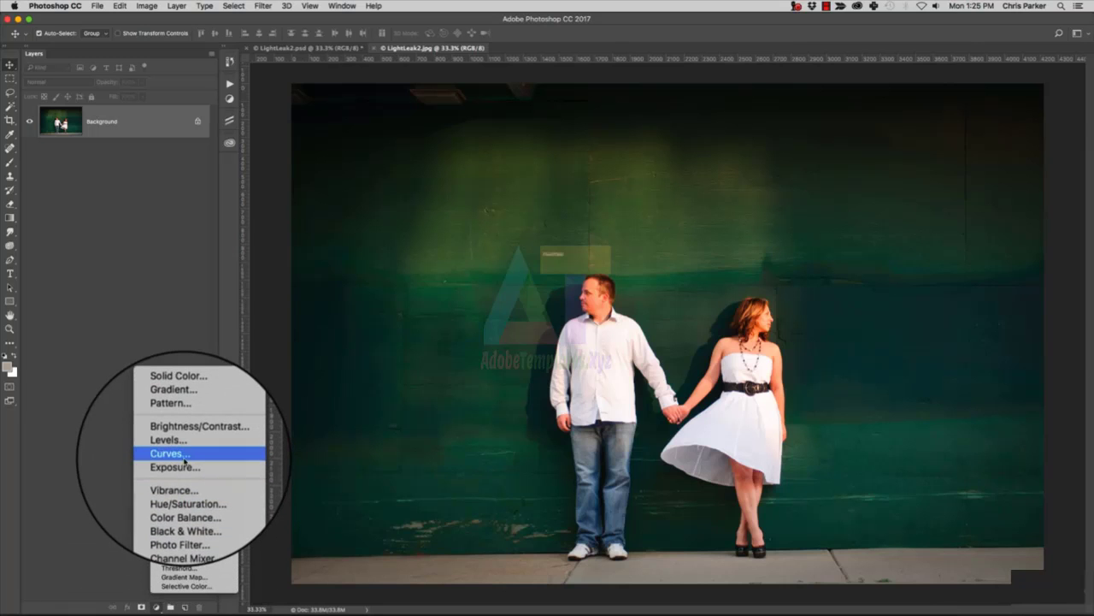
left_click(185, 454, "alt")
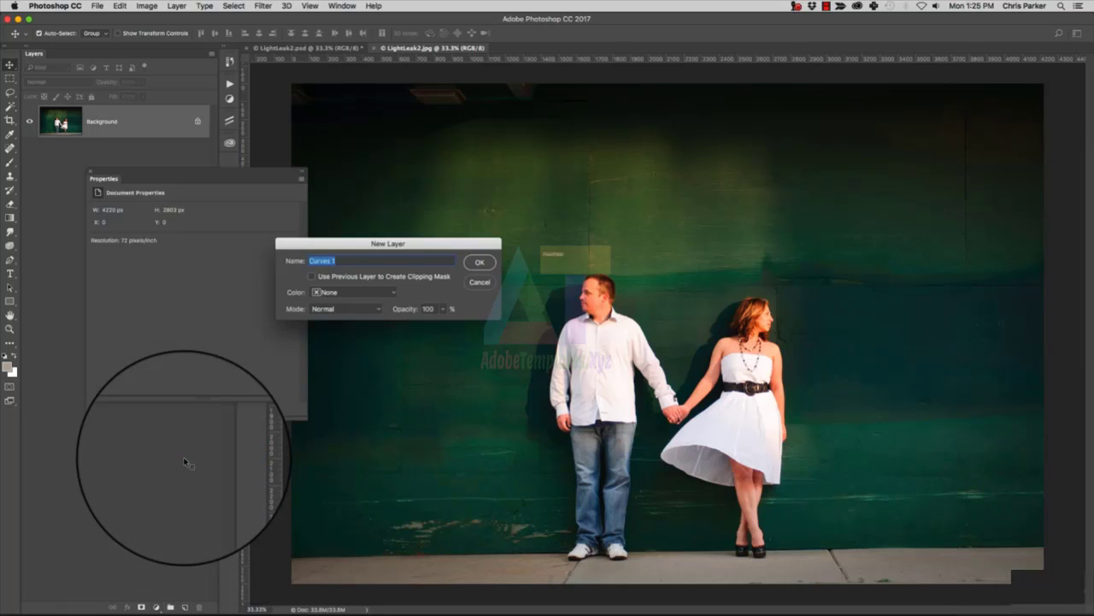
left_click(490, 261)
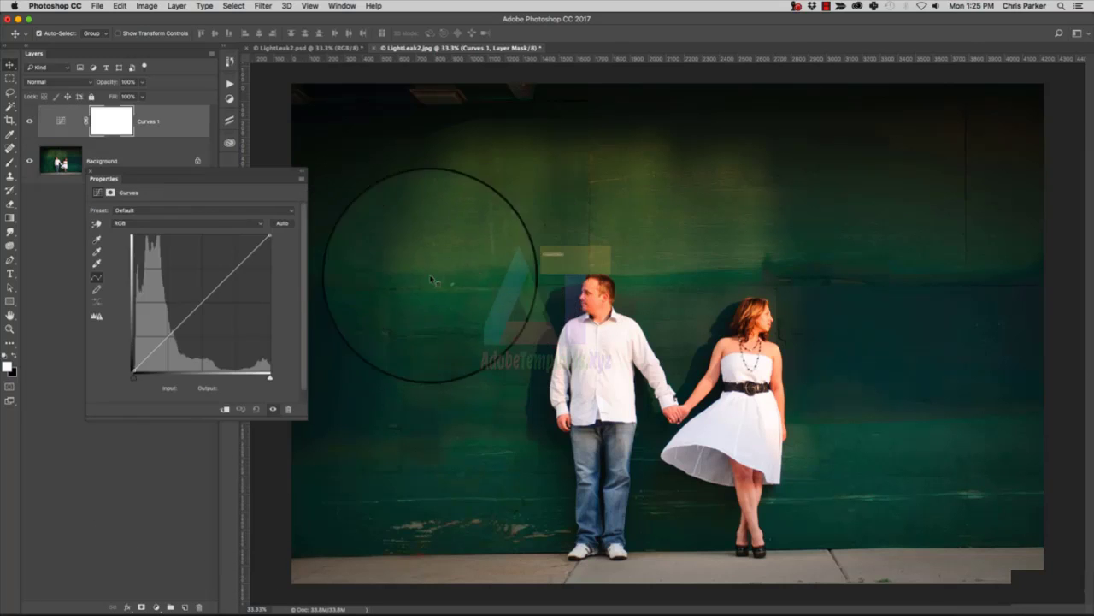
left_click_drag(234, 172, 400, 72)
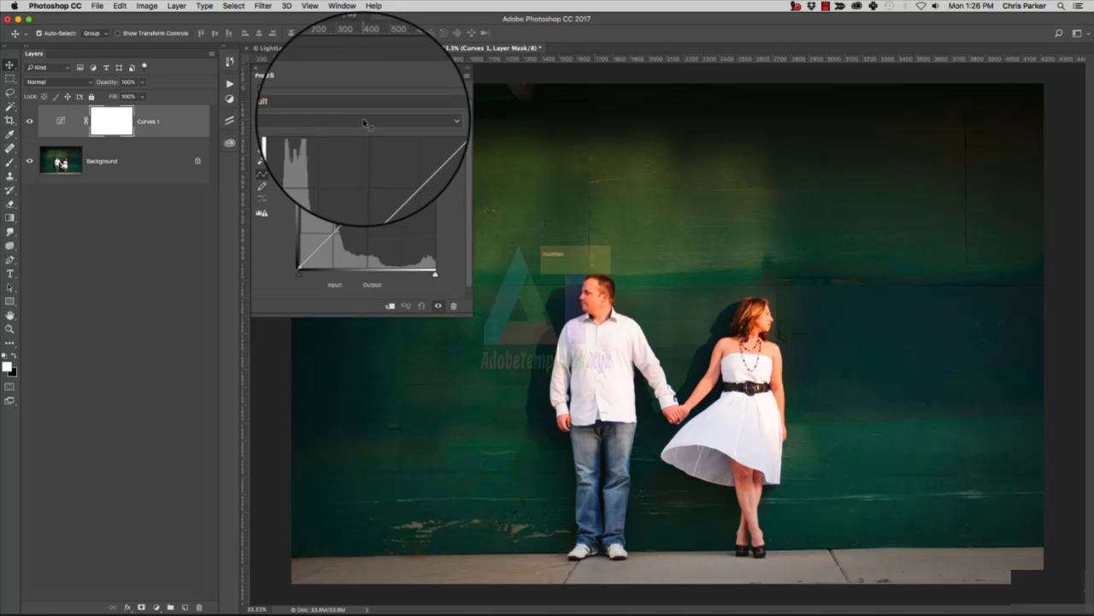
On the Curves 1 Blue channel, pull the highlights down and lift the shadows to tint the photo blue.
left_click(364, 116)
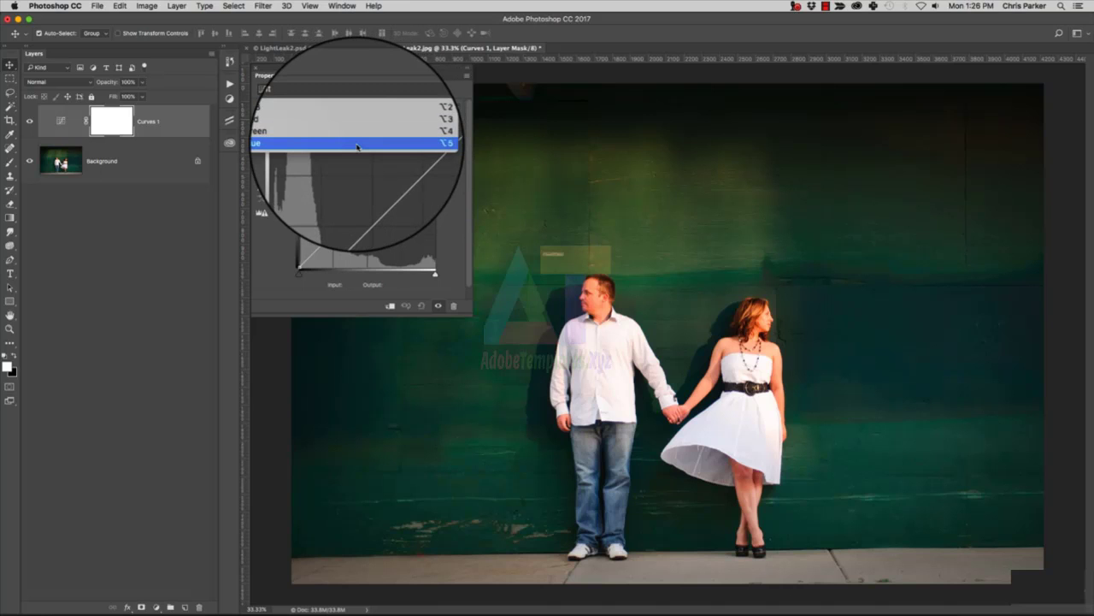
left_click(357, 146)
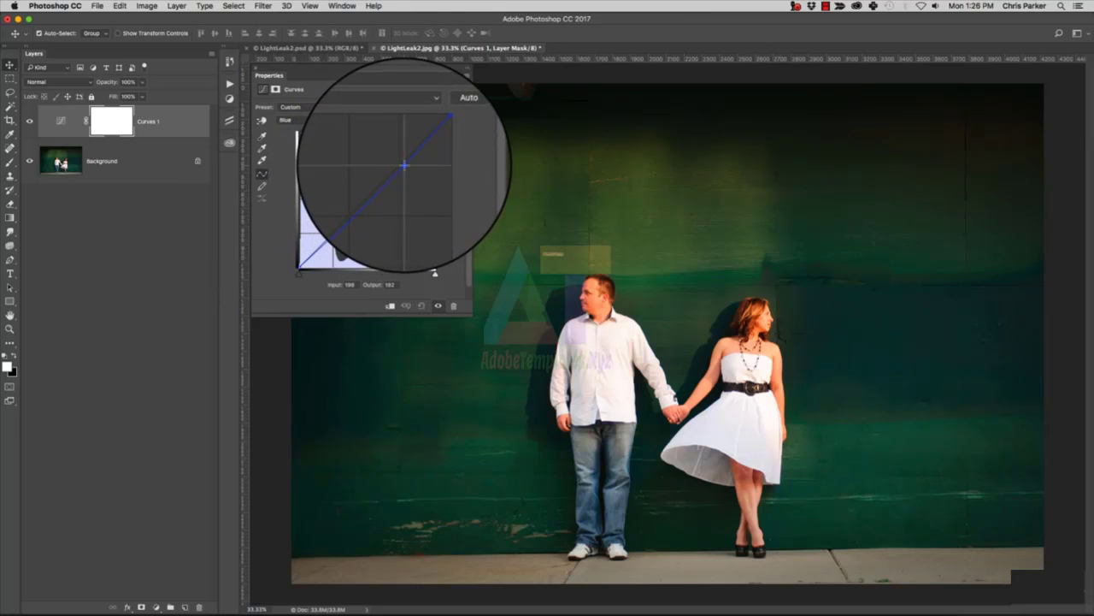
left_click(403, 165)
left_click_drag(403, 165, 404, 165)
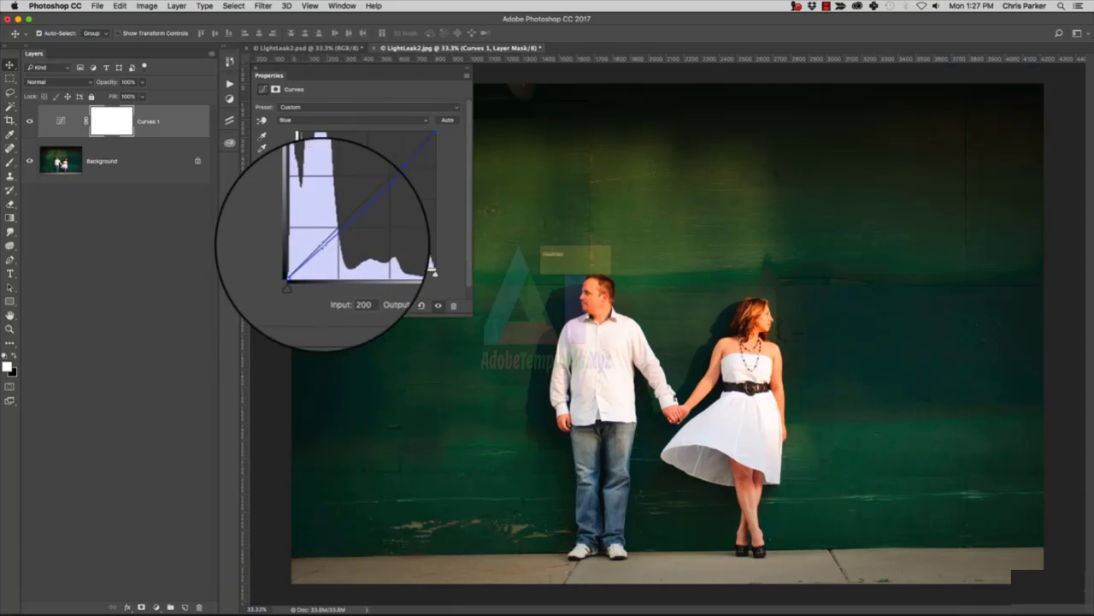
left_click(332, 232)
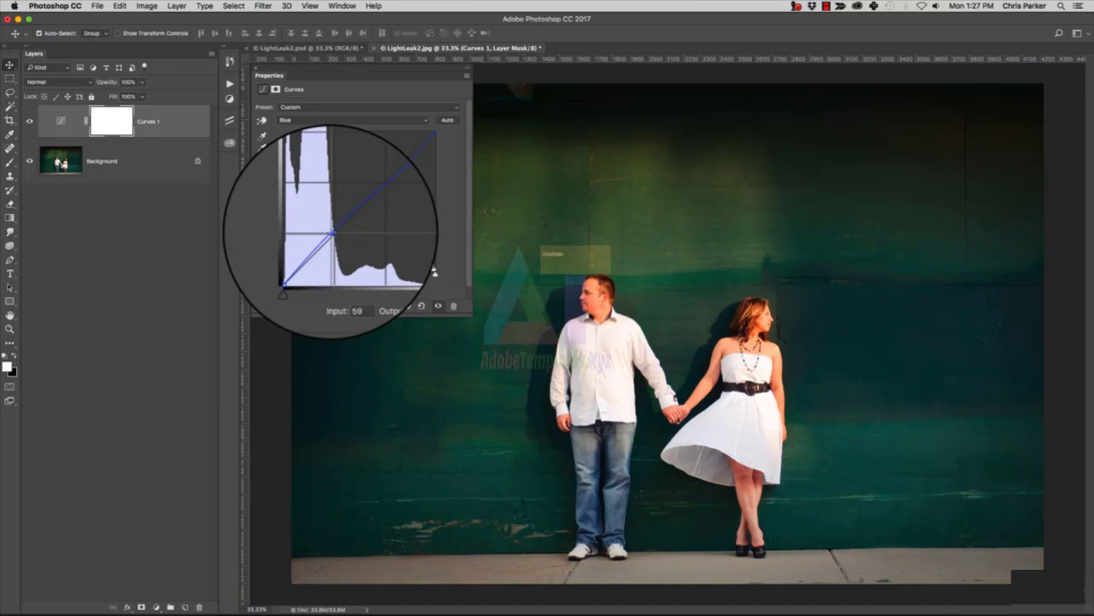
left_click_drag(332, 232, 329, 231)
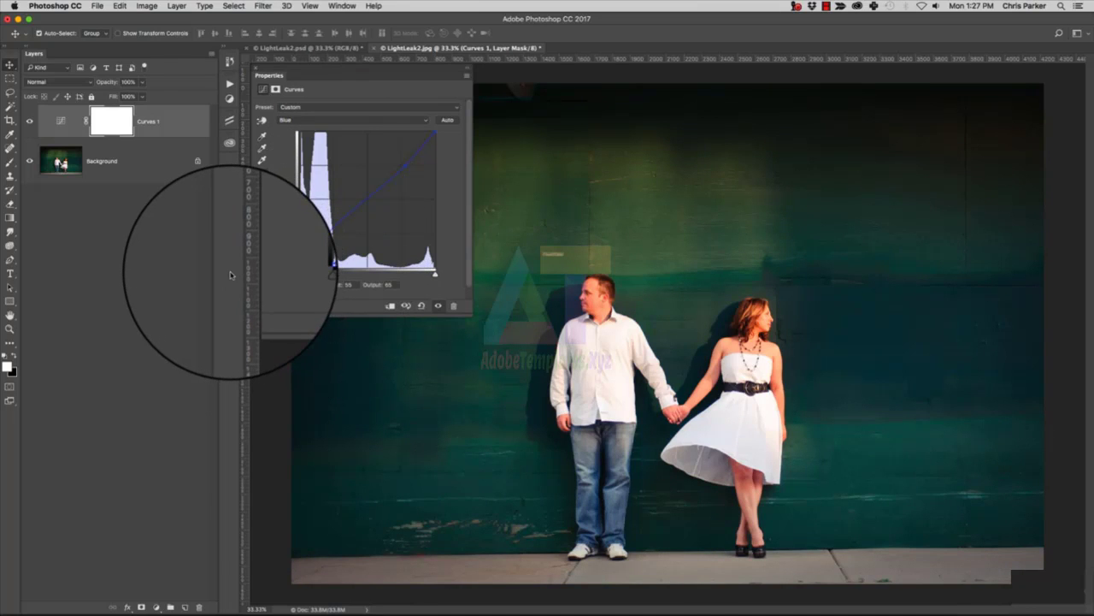
left_click(201, 276)
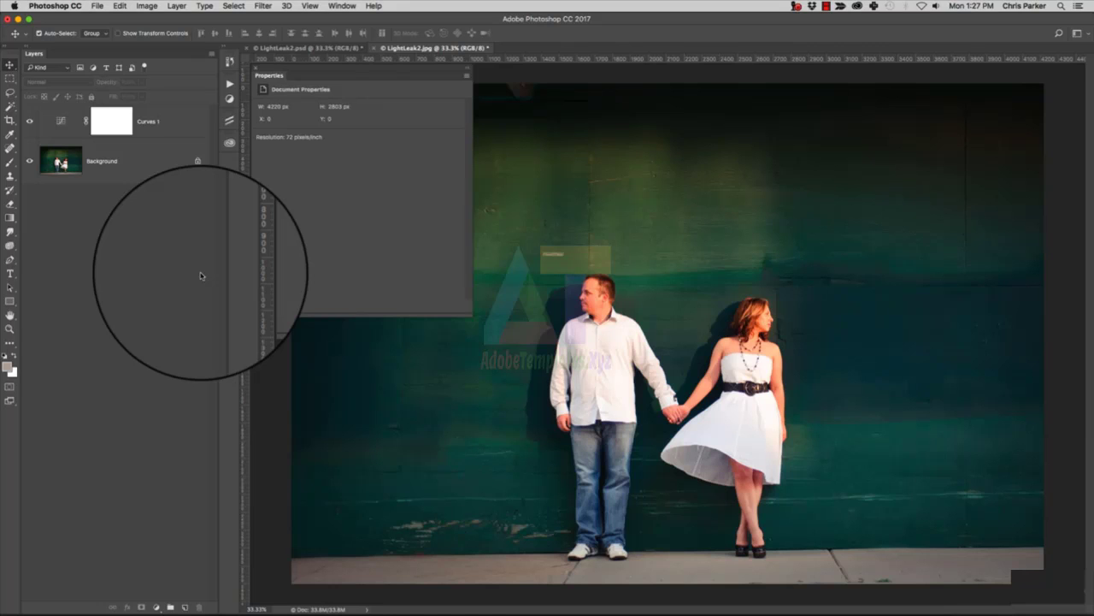
Add a Curves 2 layer and anchor its RGB curve with a midpoint and a lower point.
left_click(156, 607)
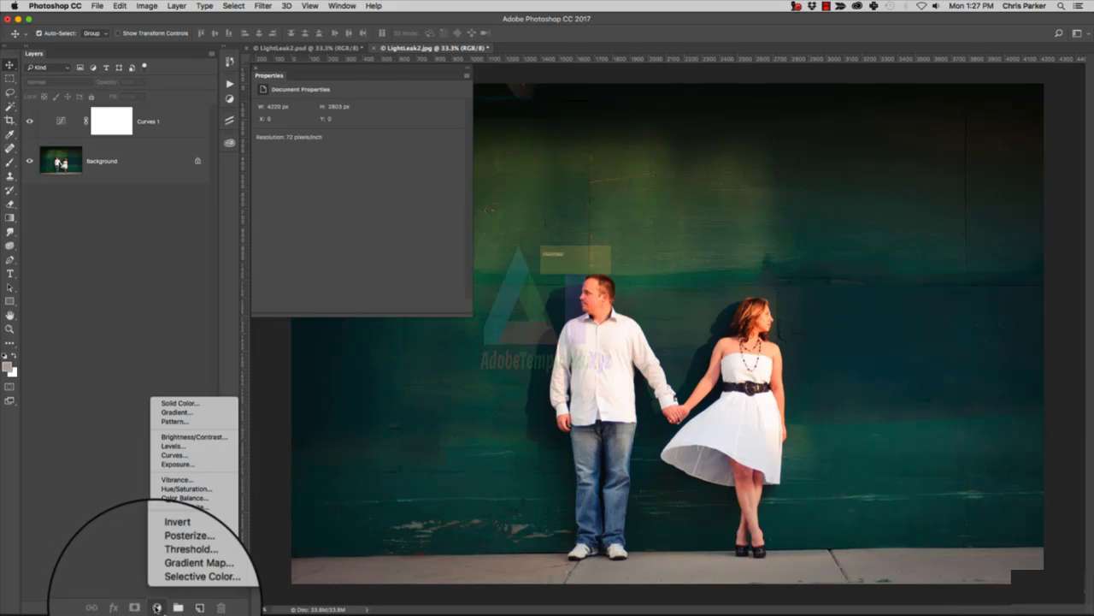
left_click(174, 456)
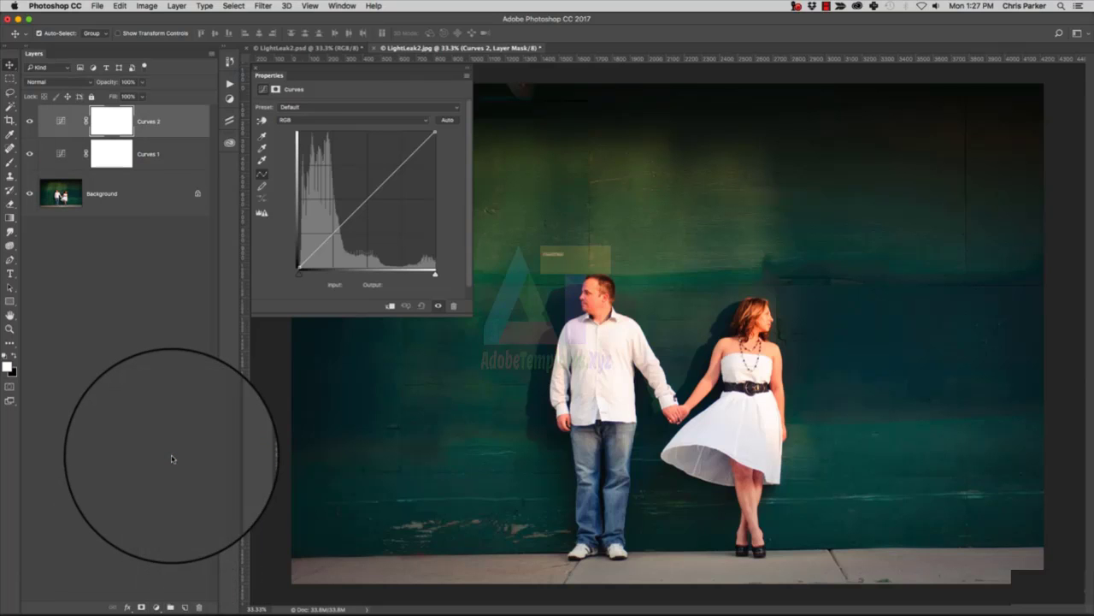
left_click(398, 169)
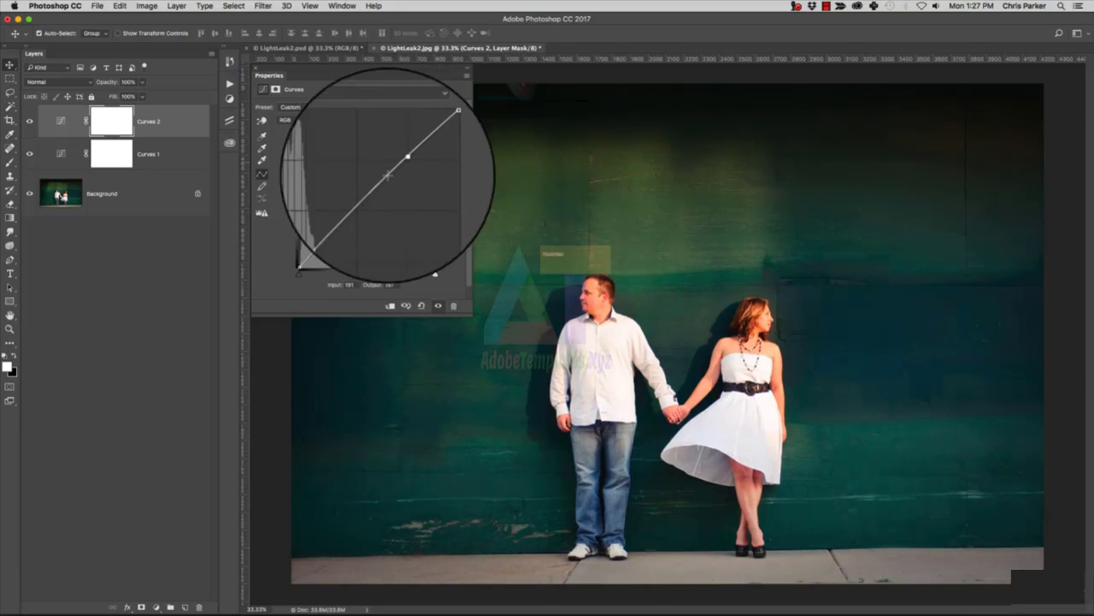
left_click(333, 230)
left_click_drag(332, 230, 334, 233)
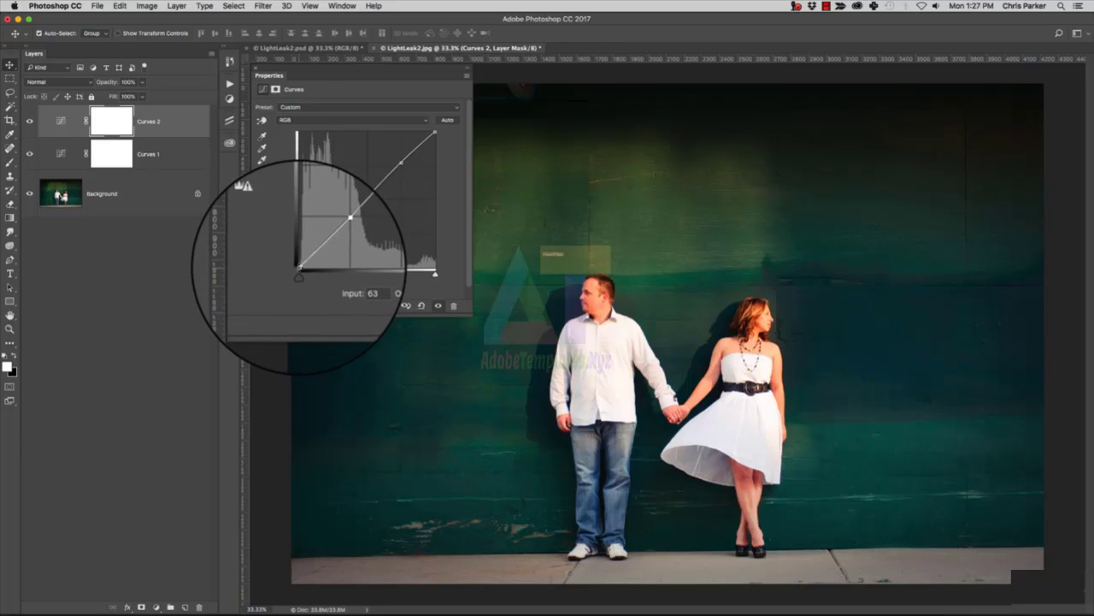
Raise the Curves 2 RGB black point to output 20 for faded, matte shadows.
left_click(298, 266)
left_click_drag(298, 266, 299, 242)
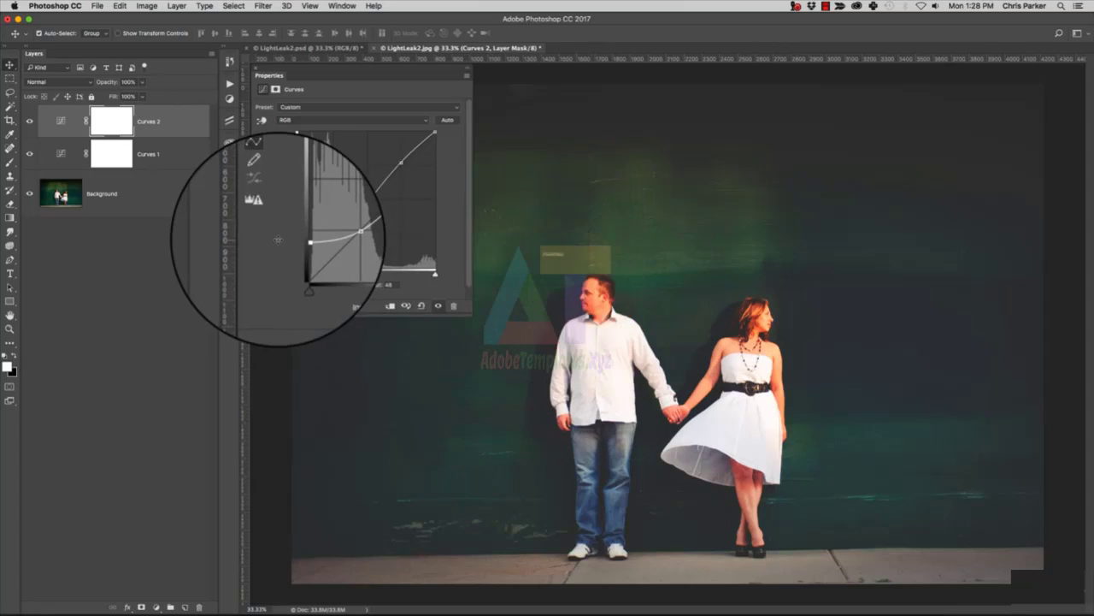
left_click_drag(301, 241, 299, 258)
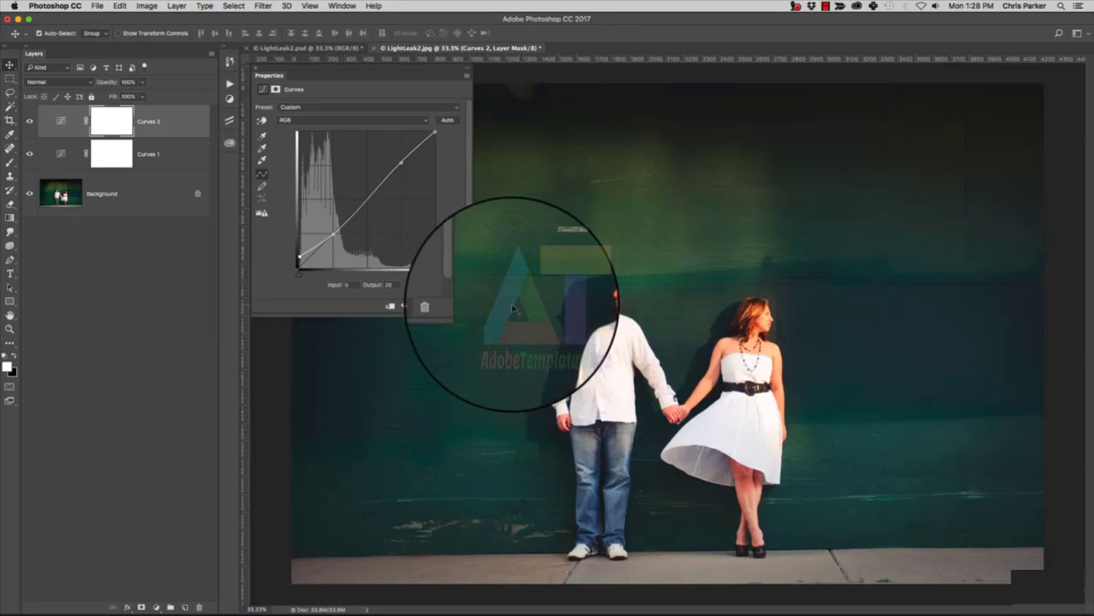
Toggle Curves 2's visibility repeatedly to compare, ending with it visible and selected.
left_click(174, 274)
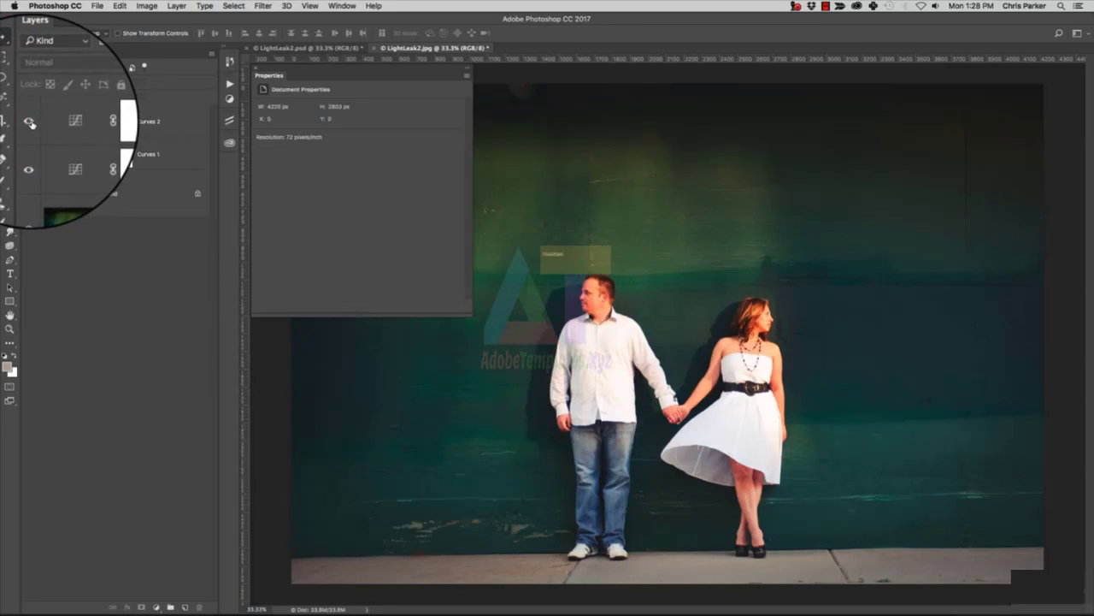
left_click(255, 70)
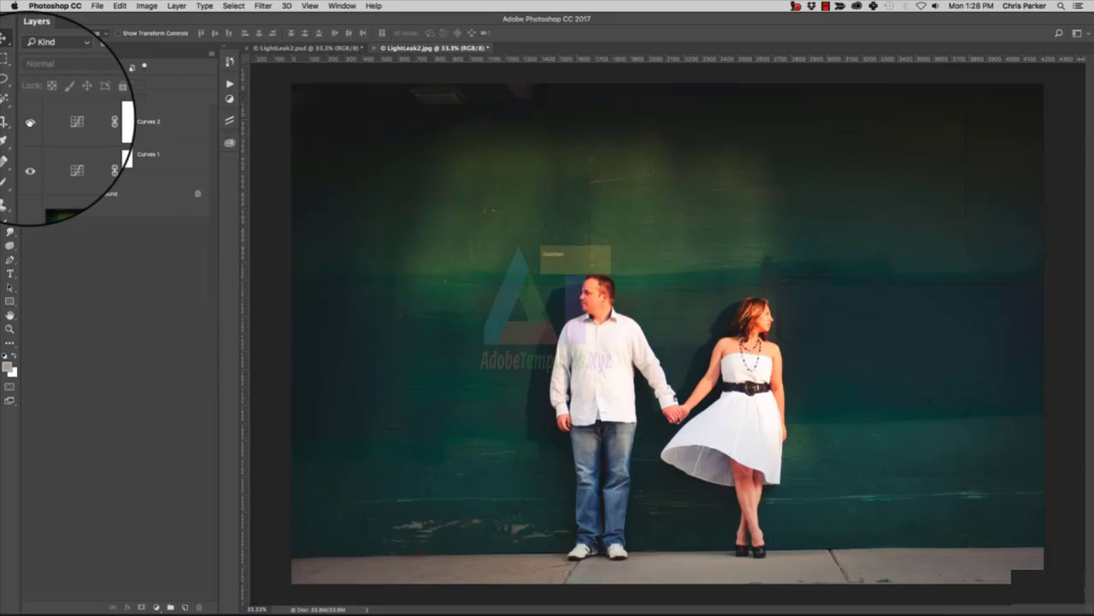
left_click(30, 122)
left_click(30, 122)
left_click(30, 123)
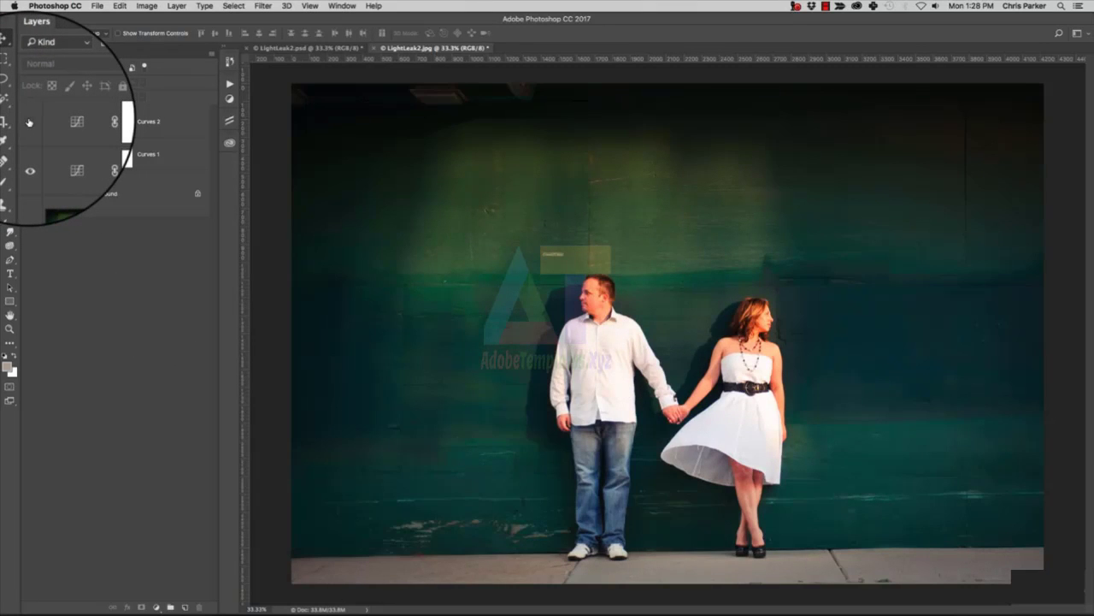
left_click(30, 123)
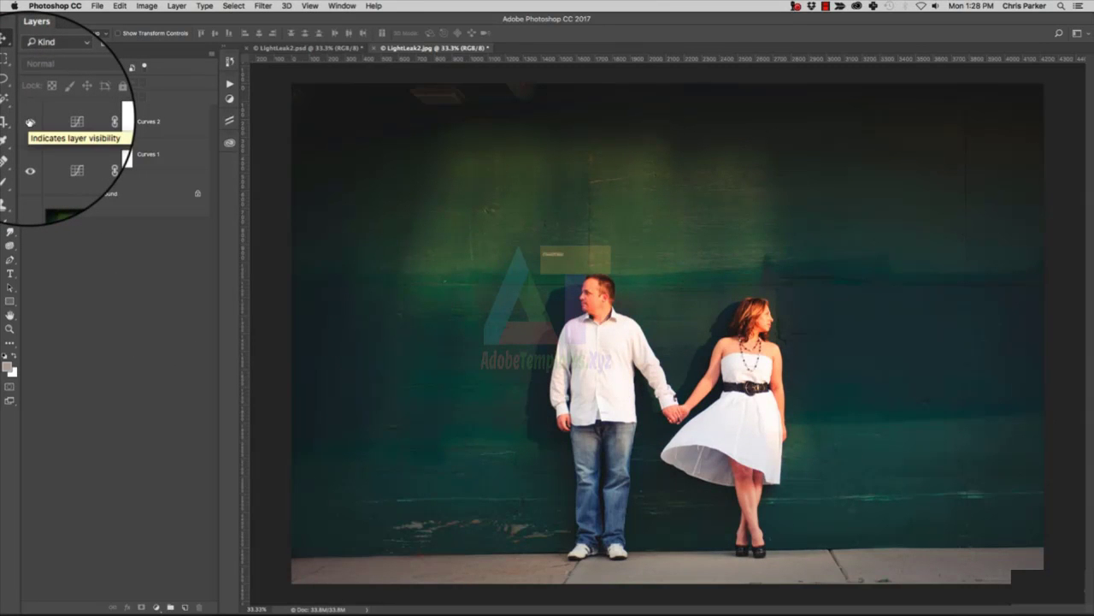
left_click(30, 122)
left_click(30, 123)
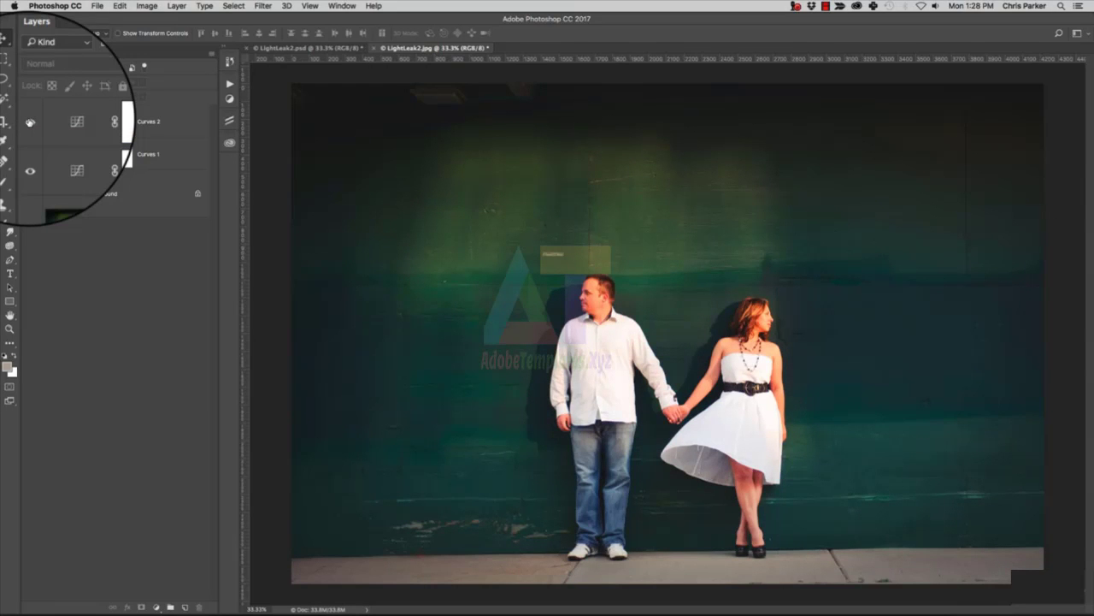
left_click(30, 123)
left_click(30, 122)
left_click(198, 123)
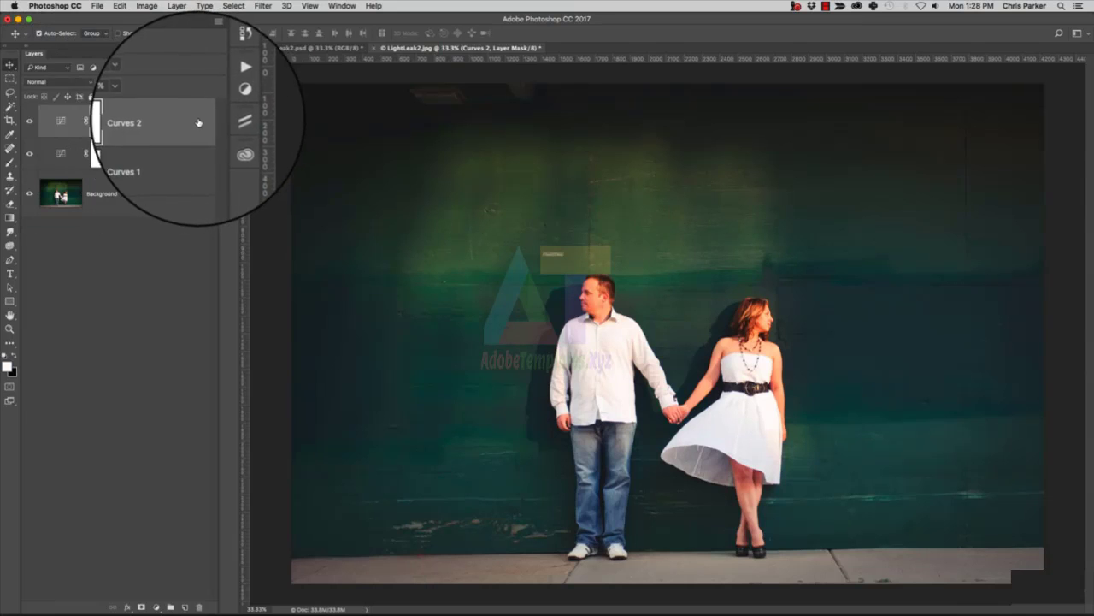
Lower the Curves 2 layer opacity to 75%.
left_click(144, 85)
left_click_drag(147, 94, 129, 96)
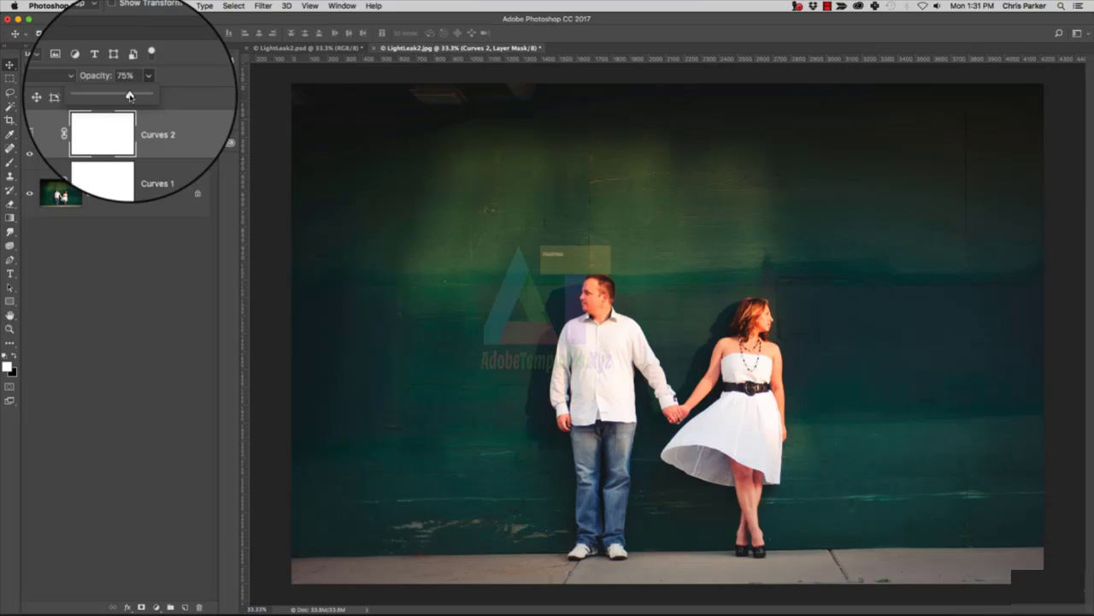
left_click(175, 82)
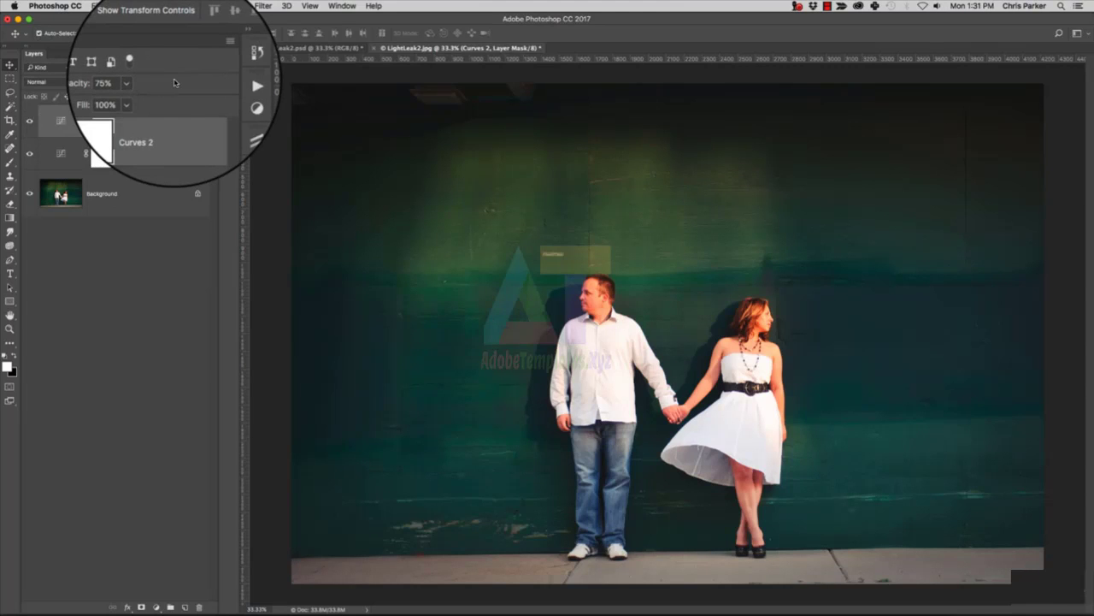